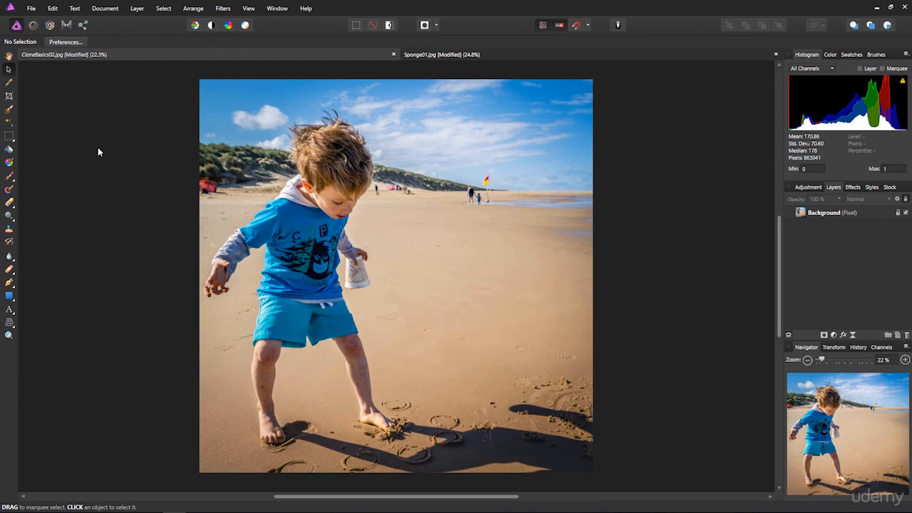
# Step: Place the CloneBasics01 image at reduced size over the open sky and sand beside the boy in the beach photo
pyautogui.click(32, 8)
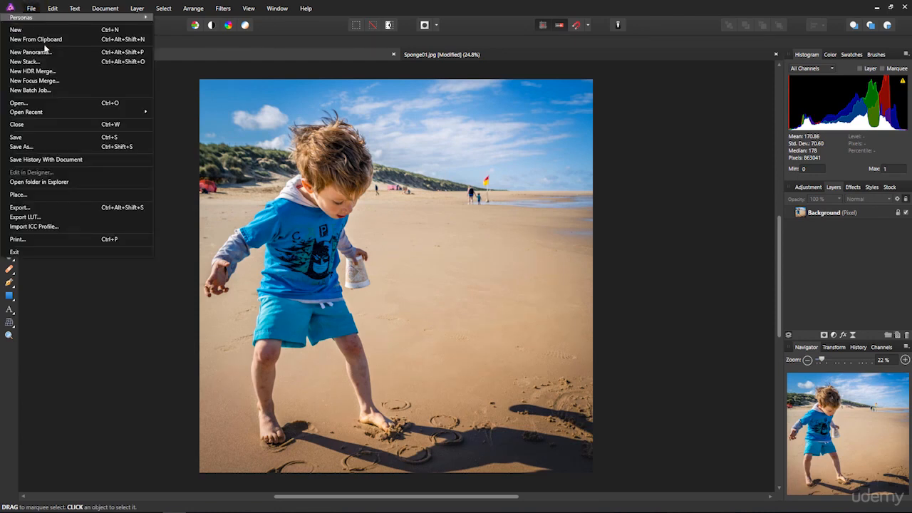
pyautogui.click(45, 193)
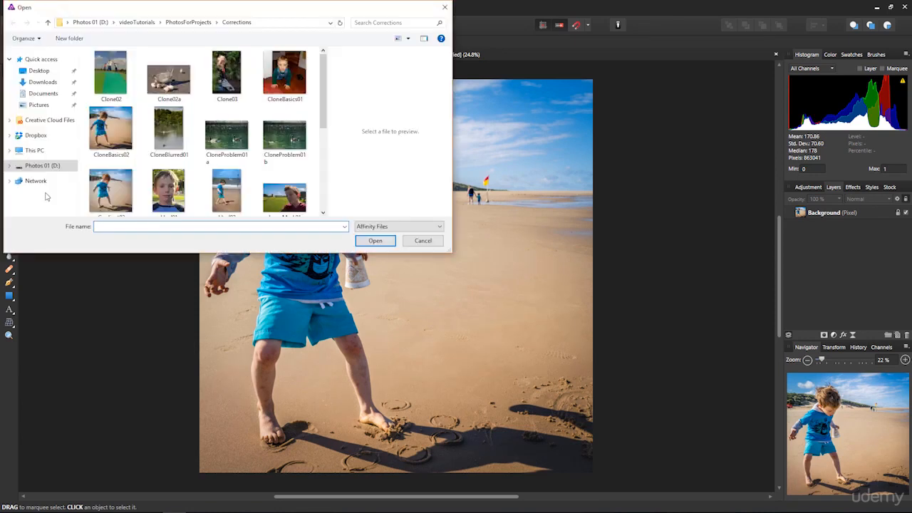
pyautogui.click(286, 80)
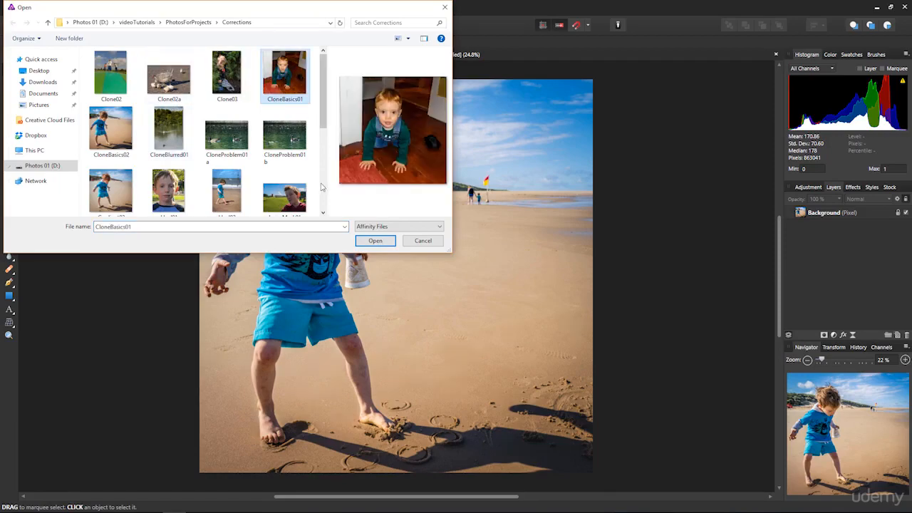
pyautogui.click(375, 242)
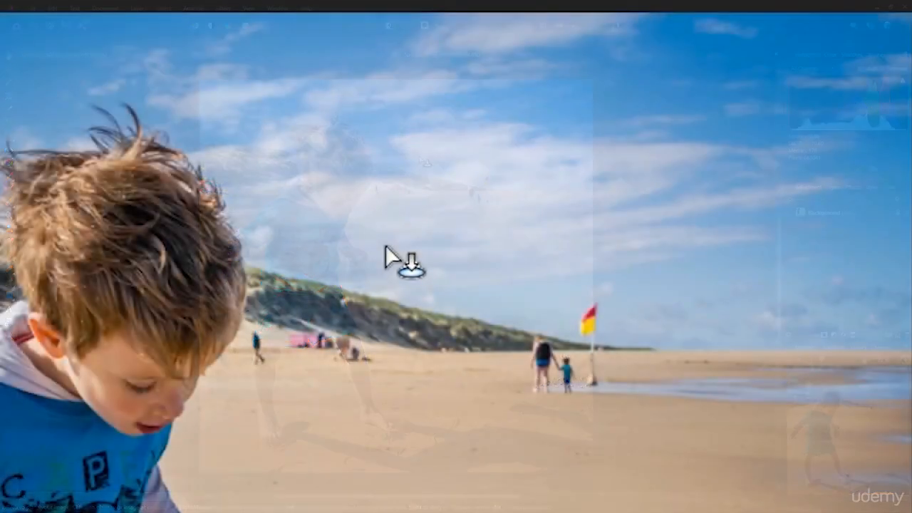
pyautogui.click(418, 157)
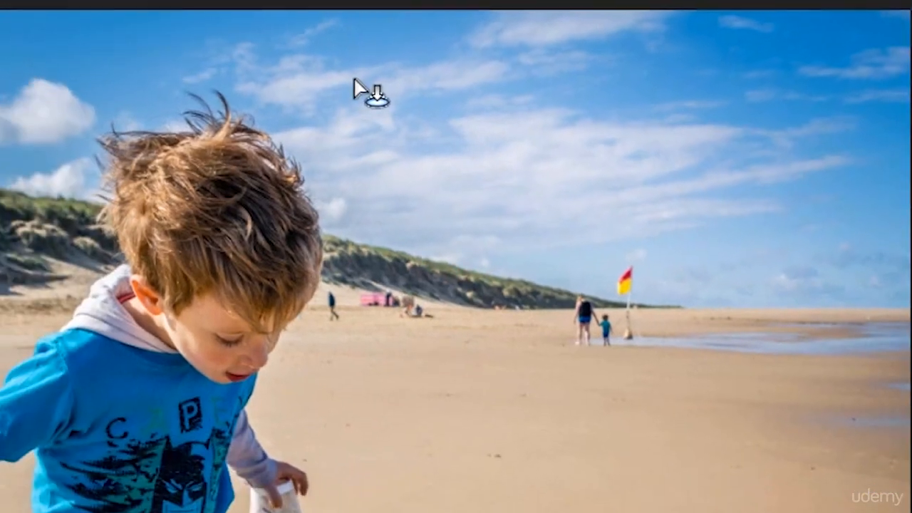
pyautogui.moveTo(277, 85); pyautogui.dragTo(329, 170)
pyautogui.moveTo(428, 142); pyautogui.dragTo(829, 484)
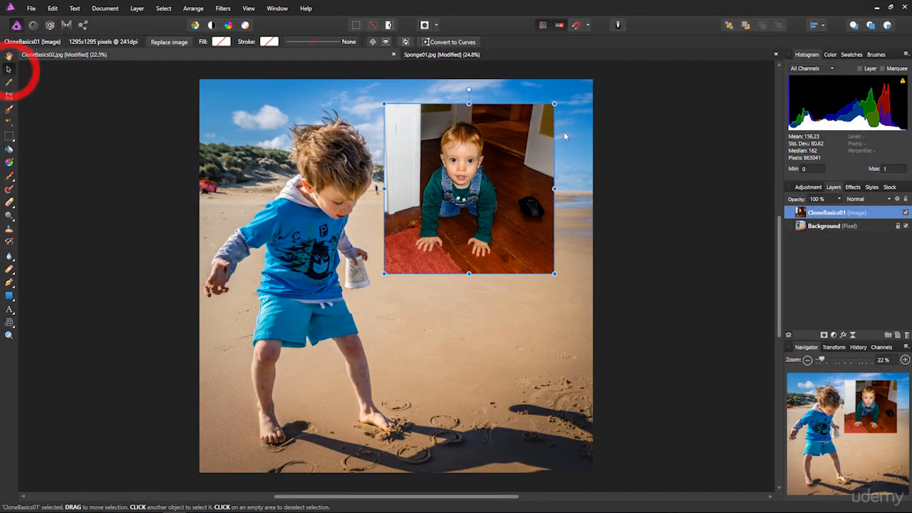
# Step: Shrink the placed toddler photo slightly and move it closer to the beach photo's upper-right corner, keeping it unrotated
pyautogui.moveTo(554, 104)
pyautogui.mouseDown()
pyautogui.moveTo(564, 93)
pyautogui.moveTo(548, 108)
pyautogui.mouseUp()
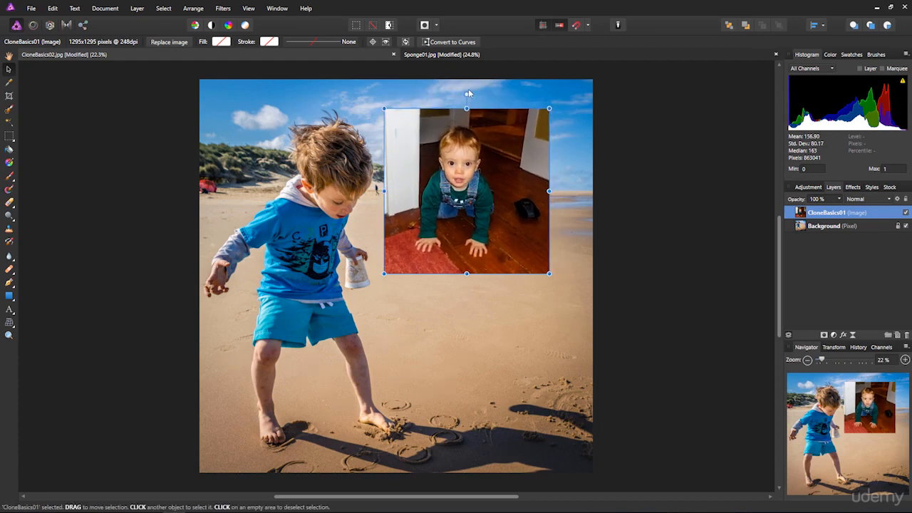
pyautogui.moveTo(467, 93); pyautogui.dragTo(448, 97)
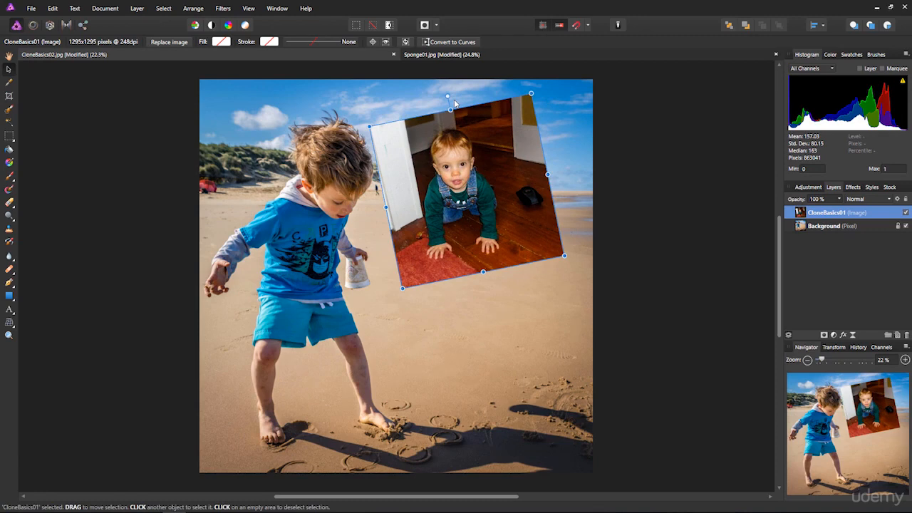
pyautogui.hotkey('ctrl', 'z')
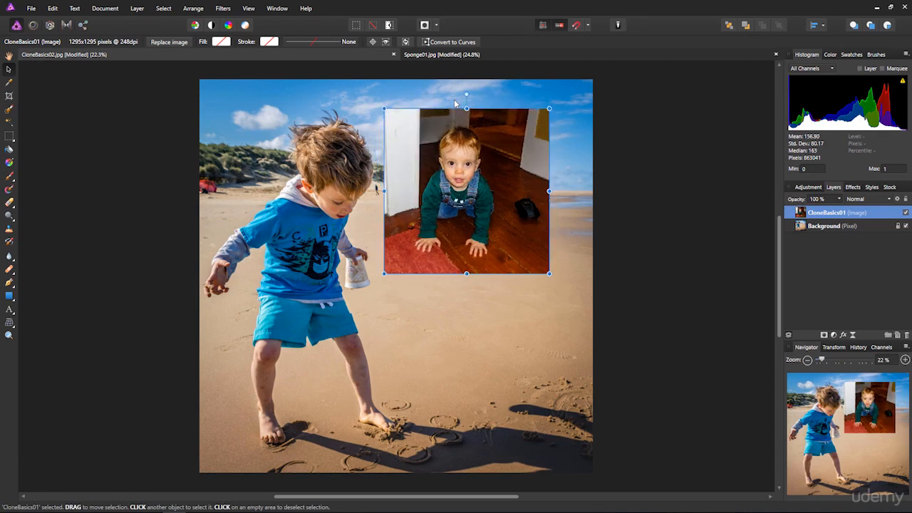
pyautogui.moveTo(477, 177); pyautogui.dragTo(495, 166)
pyautogui.click(675, 168)
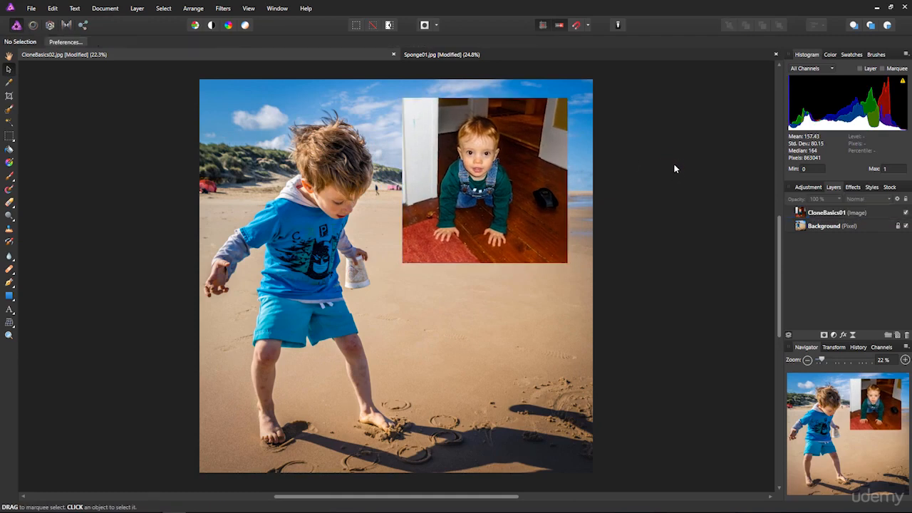
# Step: Copy the entire Sponge01.jpg image and paste it into CloneBasics02.jpg as a new layer
pyautogui.click(445, 55)
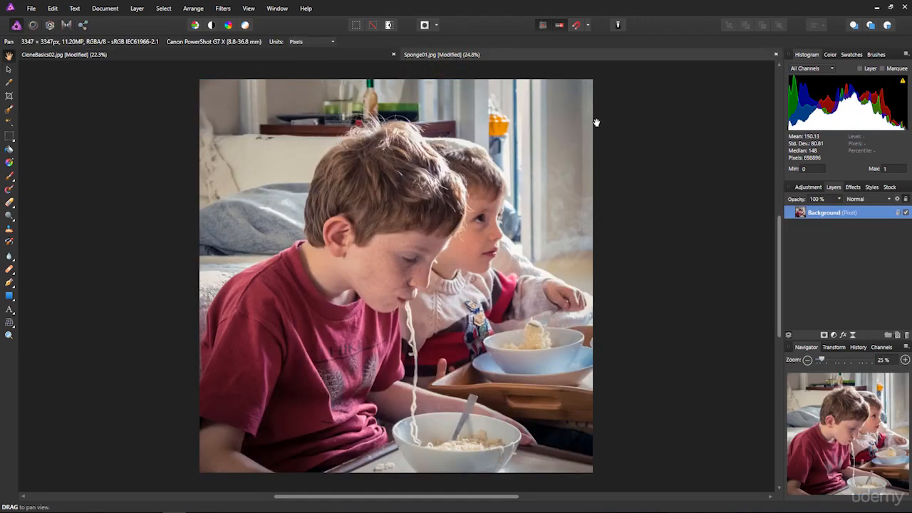
pyautogui.hotkey('ctrl', 'a')
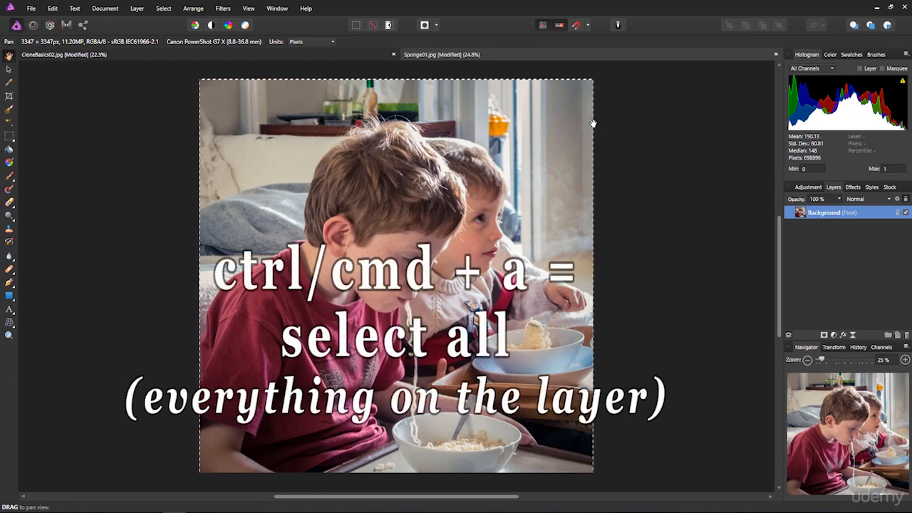
pyautogui.hotkey('ctrl', 'c')
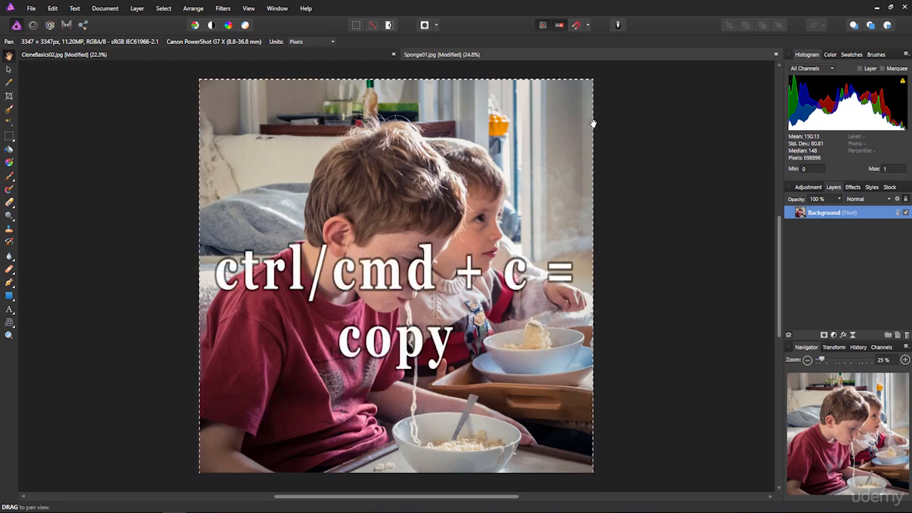
pyautogui.click(194, 53)
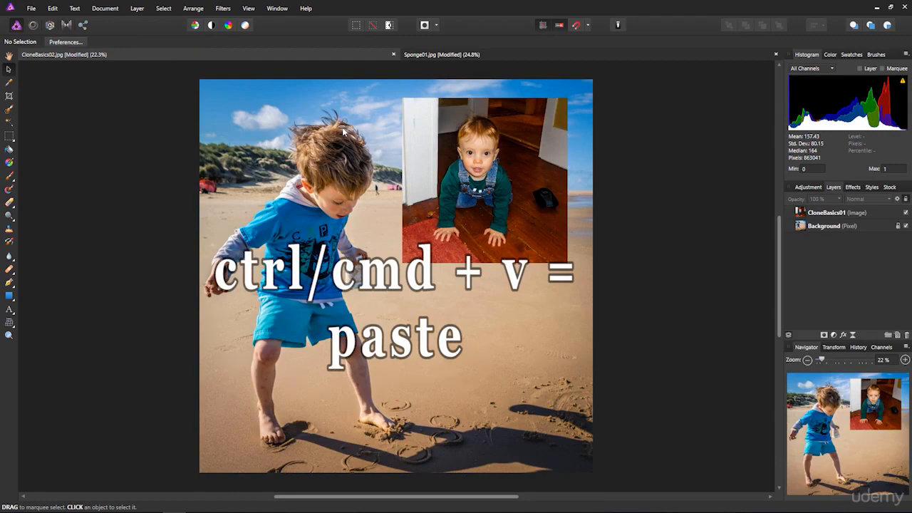
pyautogui.hotkey('ctrl', 'v')
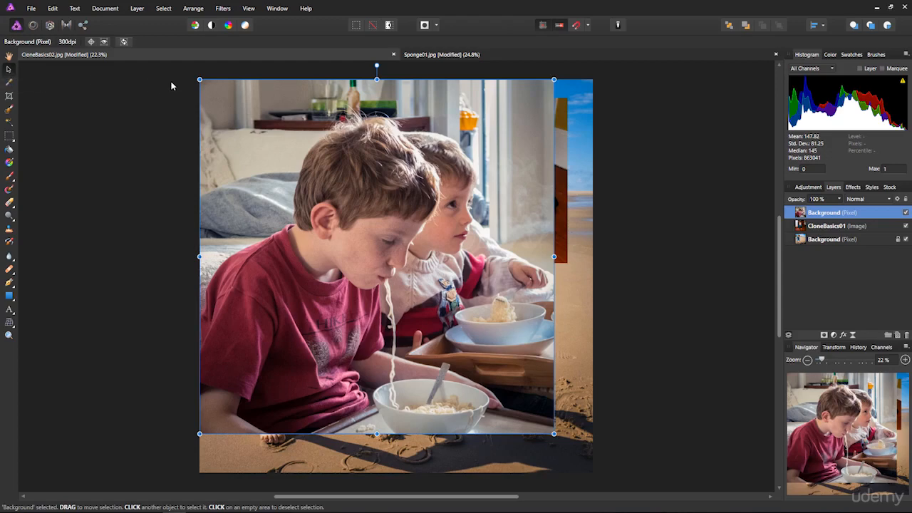
# Step: Scale down the pasted photo of the two boys and align it directly beneath the toddler photo at about the same width
pyautogui.moveTo(199, 79); pyautogui.dragTo(405, 269)
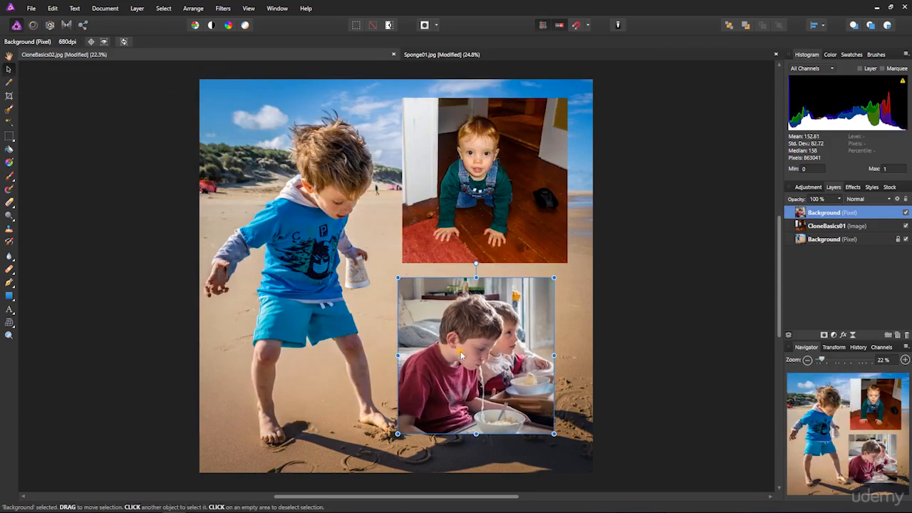
pyautogui.moveTo(459, 349); pyautogui.dragTo(467, 348)
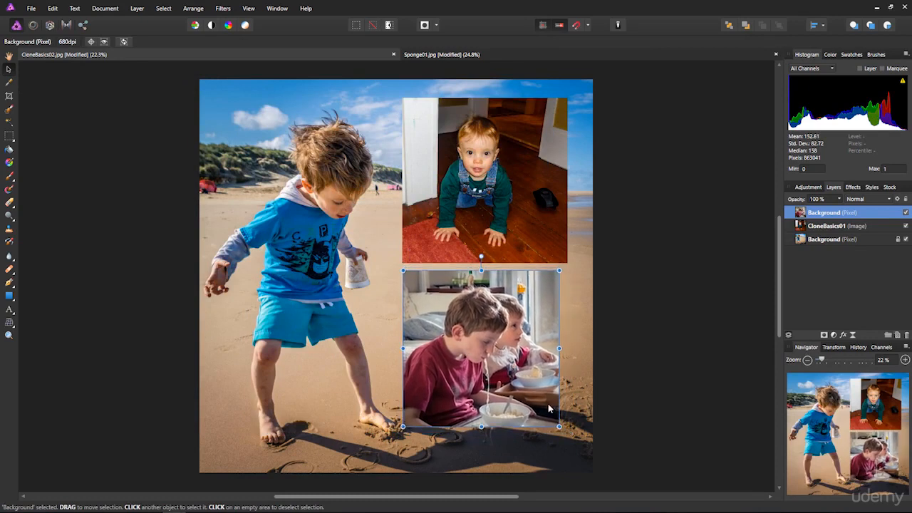
pyautogui.moveTo(558, 426); pyautogui.dragTo(566, 431)
pyautogui.click(579, 369)
pyautogui.click(651, 352)
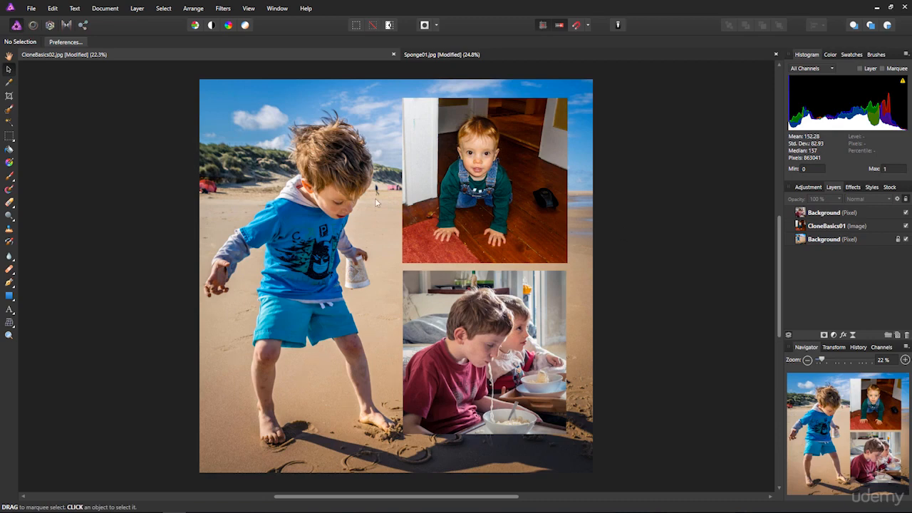
# Step: Draw a rectangle with no fill and a white 35.3 pt stroke around the toddler photo
pyautogui.click(9, 296)
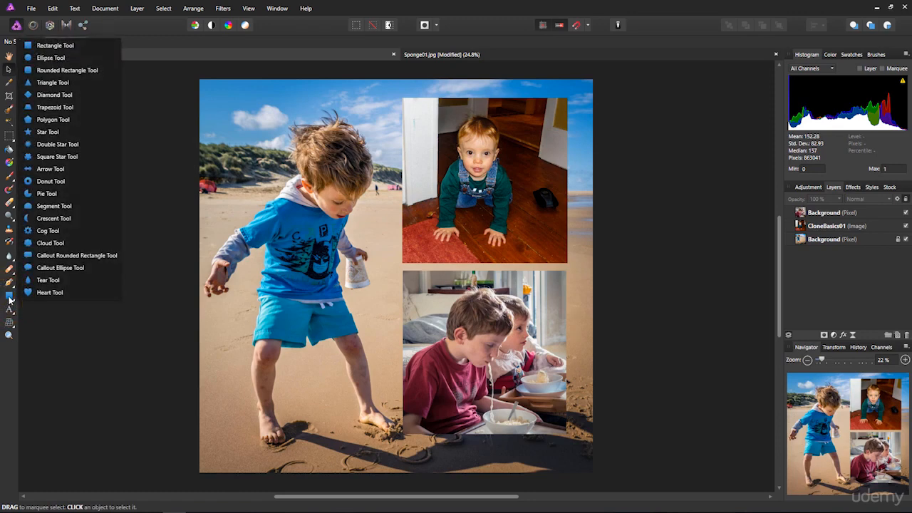
pyautogui.click(63, 44)
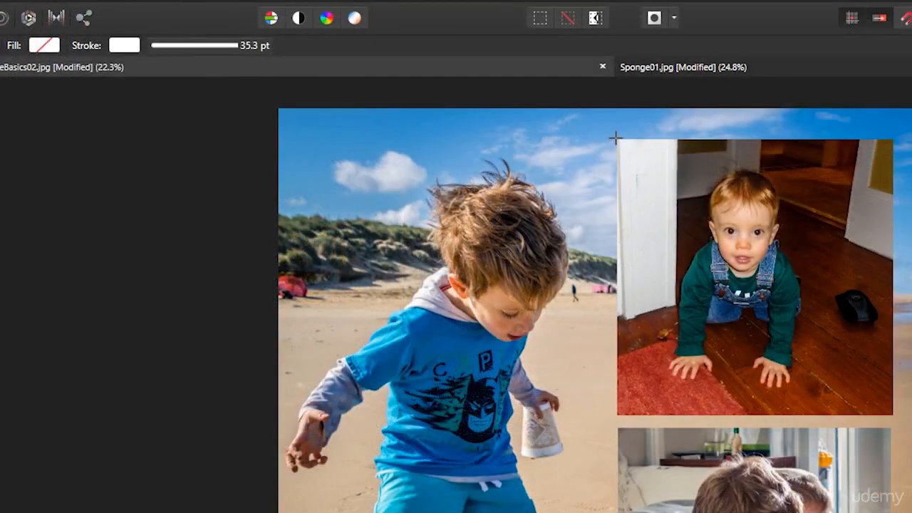
pyautogui.moveTo(614, 137); pyautogui.dragTo(902, 413)
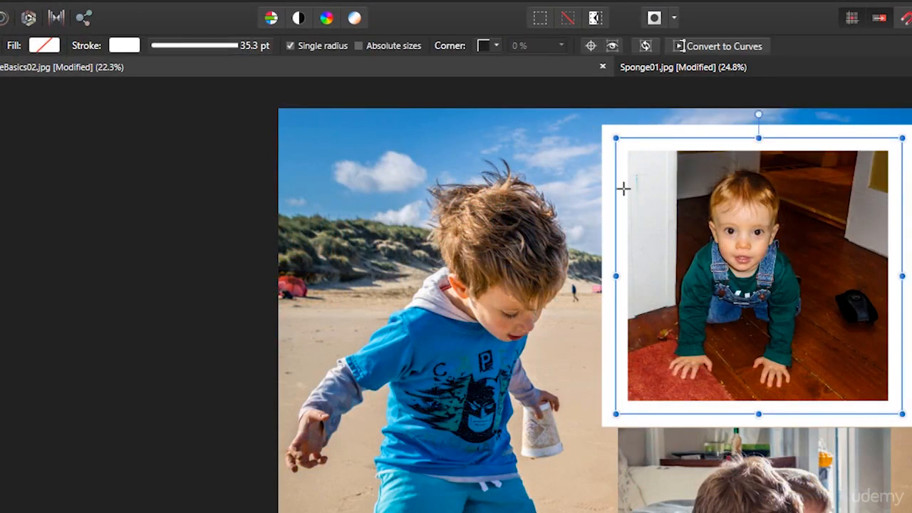
# Step: Try several grey fills on the rectangle and set its fill back to none
pyautogui.click(44, 45)
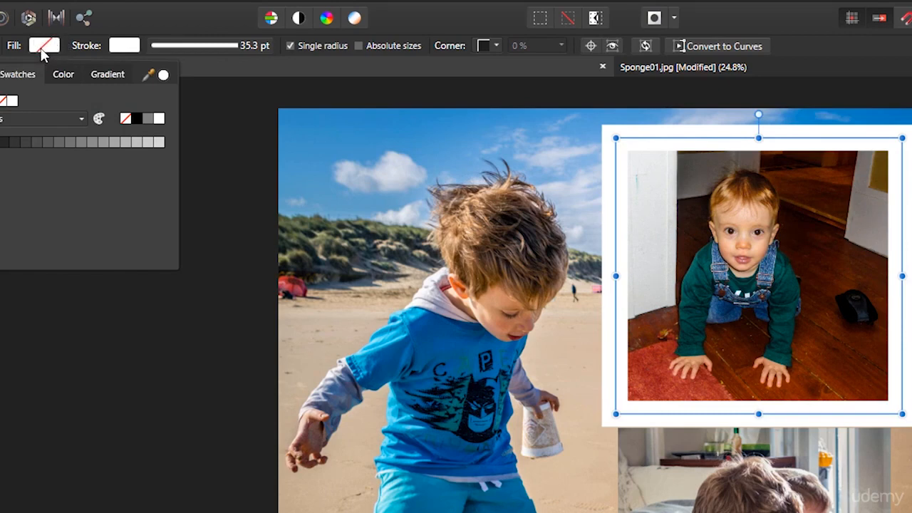
pyautogui.click(4, 142)
pyautogui.click(47, 142)
pyautogui.click(82, 141)
pyautogui.click(111, 142)
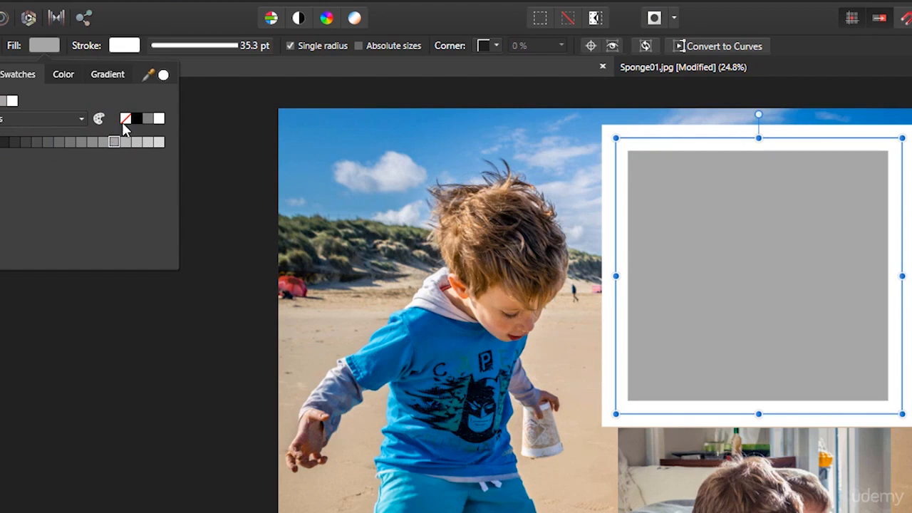
pyautogui.click(126, 119)
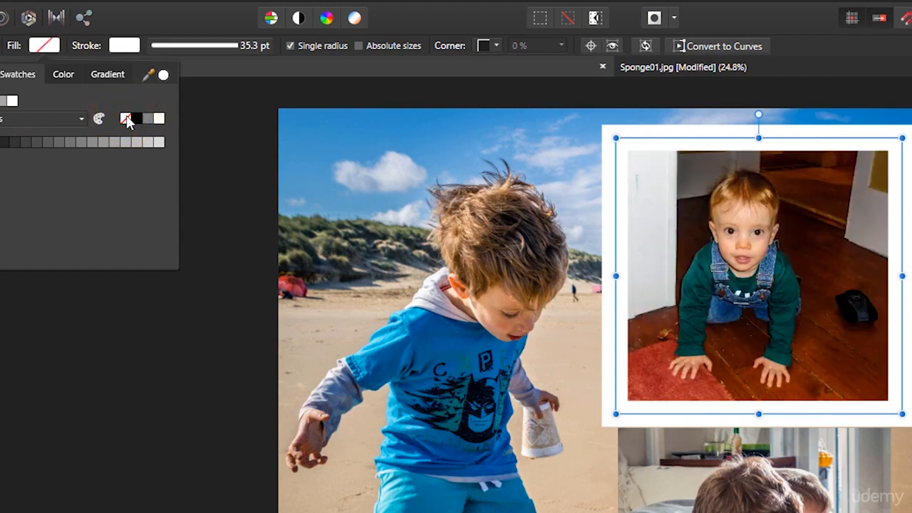
# Step: Try a green stroke of RGB 111, 213, 154 on the rectangle and return the stroke to white
pyautogui.click(128, 47)
pyautogui.click(128, 47)
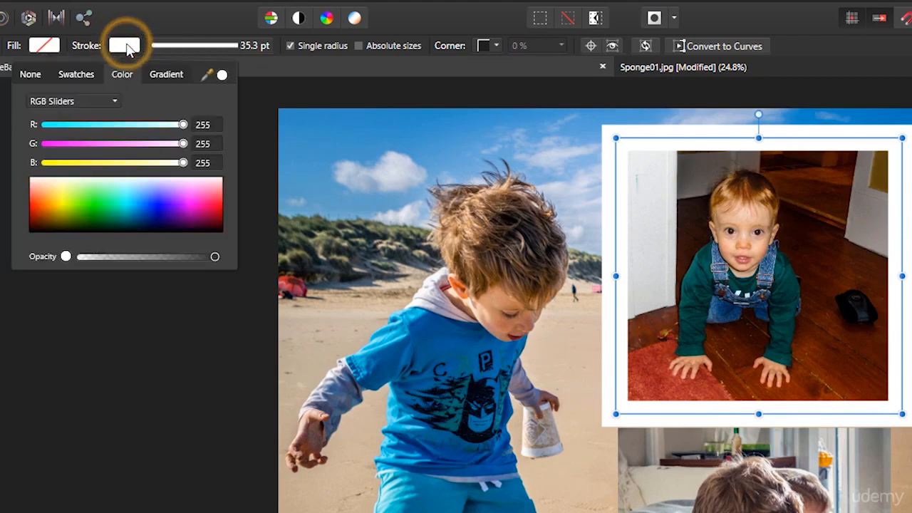
pyautogui.moveTo(132, 145)
pyautogui.mouseDown()
pyautogui.moveTo(107, 144)
pyautogui.moveTo(128, 163)
pyautogui.moveTo(160, 143)
pyautogui.mouseUp()
pyautogui.click(142, 163)
pyautogui.moveTo(113, 126); pyautogui.dragTo(108, 126)
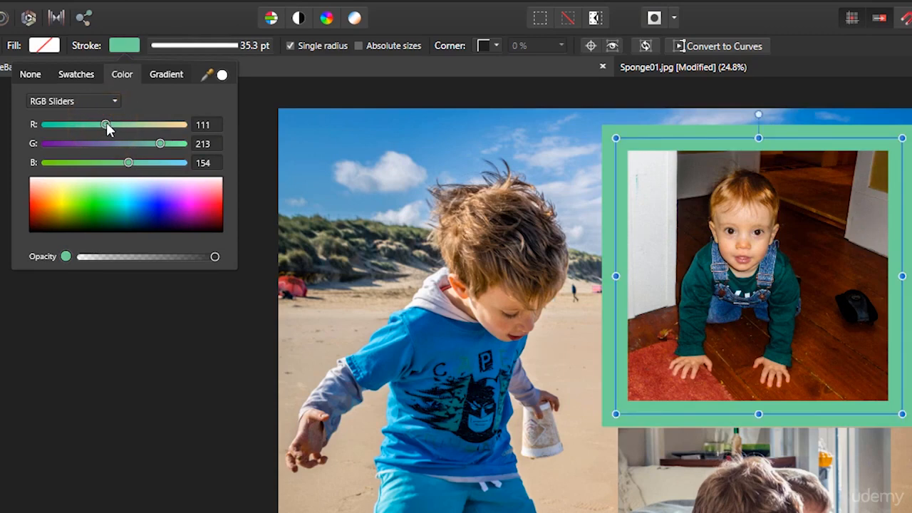
pyautogui.moveTo(107, 127)
pyautogui.mouseDown()
pyautogui.moveTo(151, 134)
pyautogui.moveTo(192, 124)
pyautogui.mouseUp()
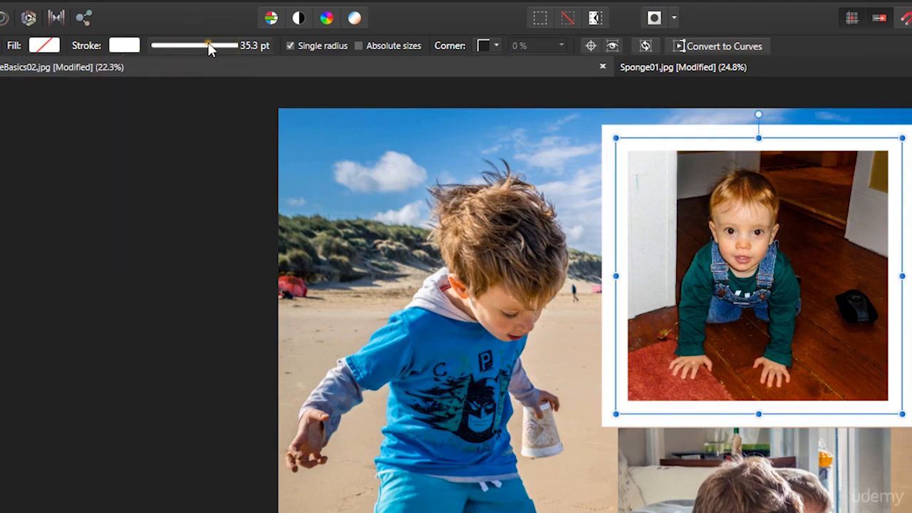
# Step: Set the rectangle's stroke width to 16 pt
pyautogui.click(209, 47)
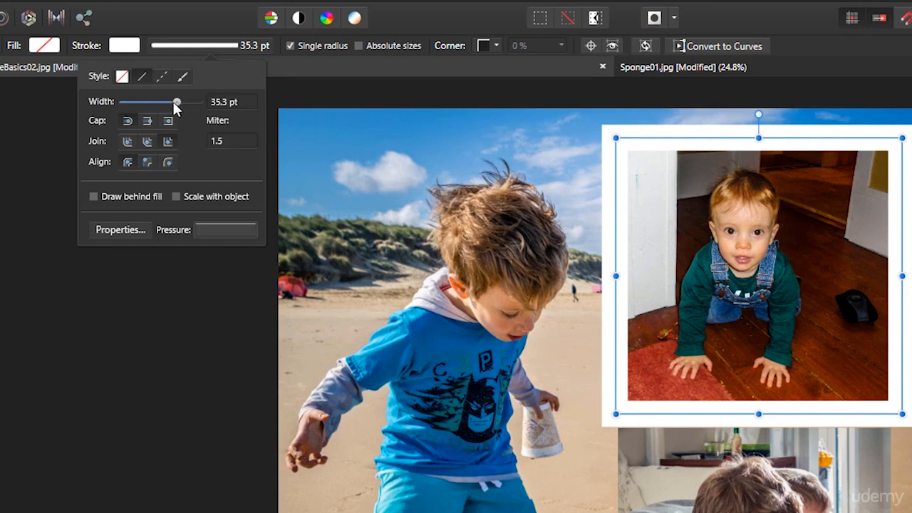
pyautogui.moveTo(183, 104)
pyautogui.mouseDown()
pyautogui.moveTo(137, 118)
pyautogui.moveTo(163, 121)
pyautogui.mouseUp()
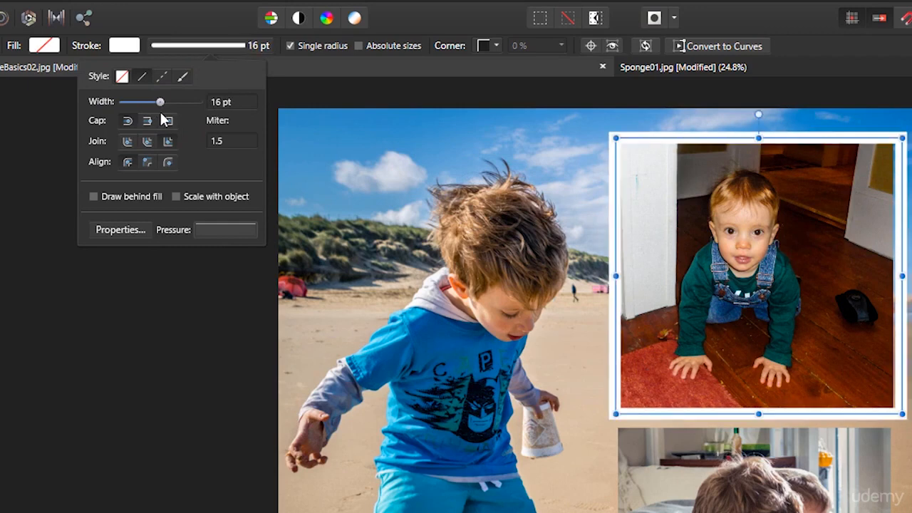
# Step: Try the round and bevel joins on the rectangle's stroke and return to the miter join
pyautogui.click(128, 141)
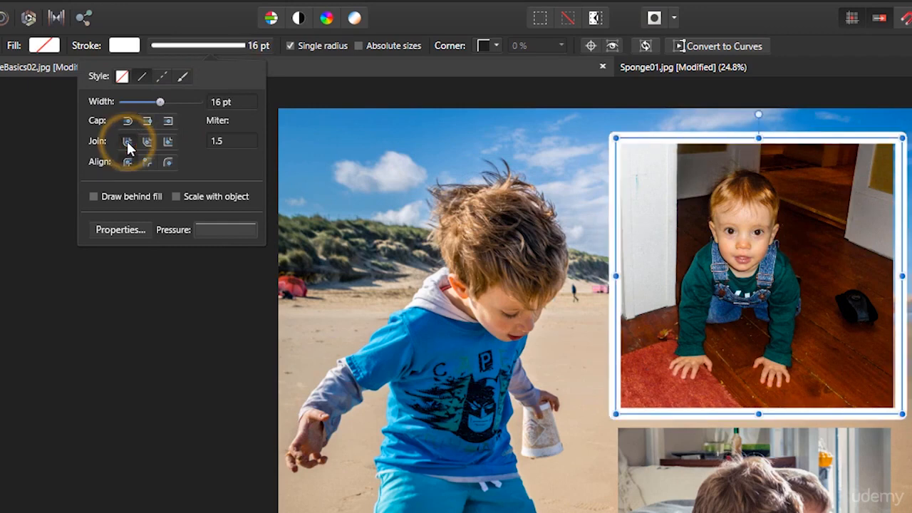
pyautogui.click(147, 142)
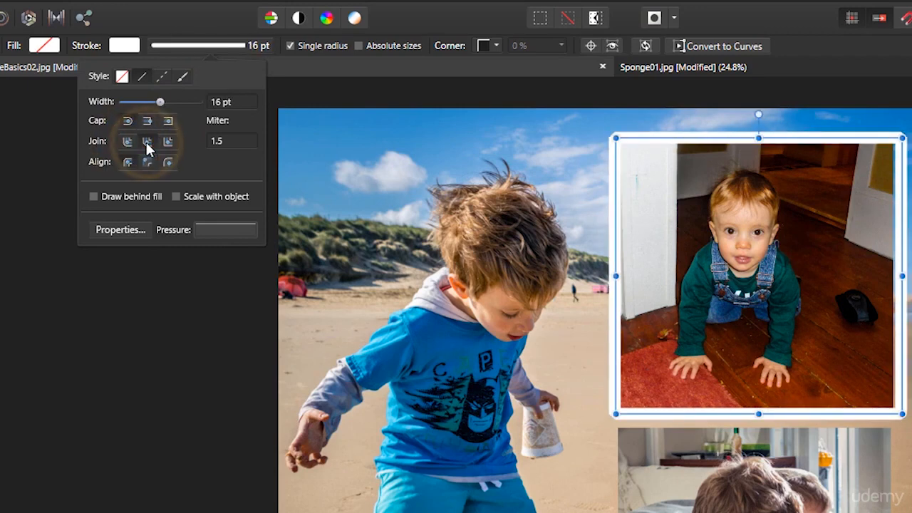
pyautogui.click(168, 142)
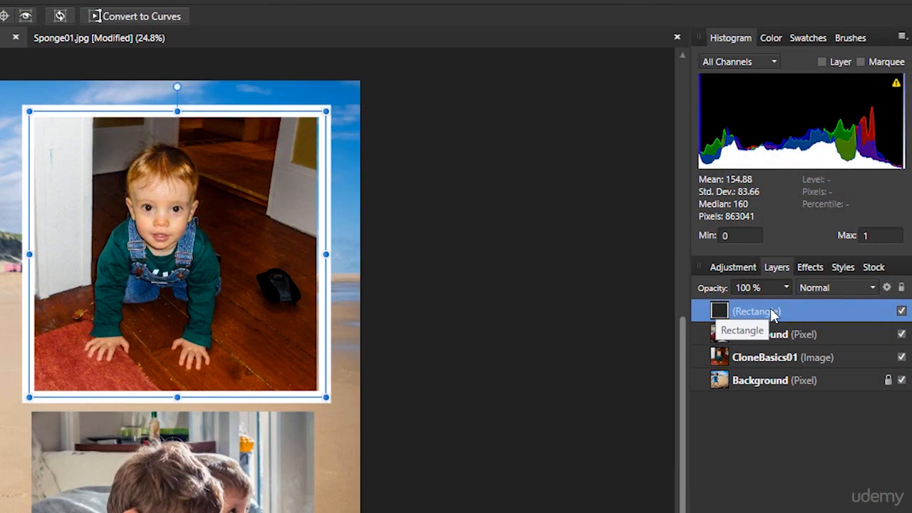
# Step: Move the rectangle layer directly below CloneBasics01 and narrow it to match the toddler photo's left and right edges
pyautogui.moveTo(766, 312); pyautogui.dragTo(732, 381)
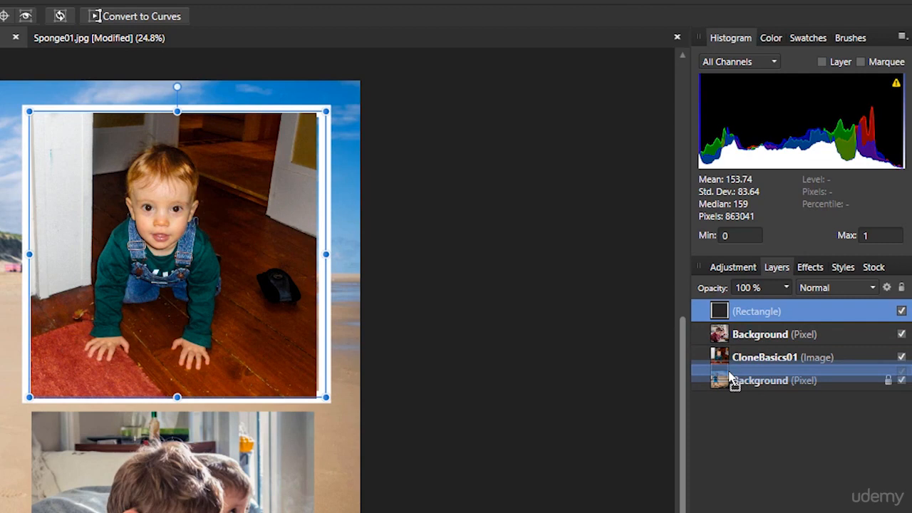
pyautogui.moveTo(729, 373); pyautogui.dragTo(731, 371)
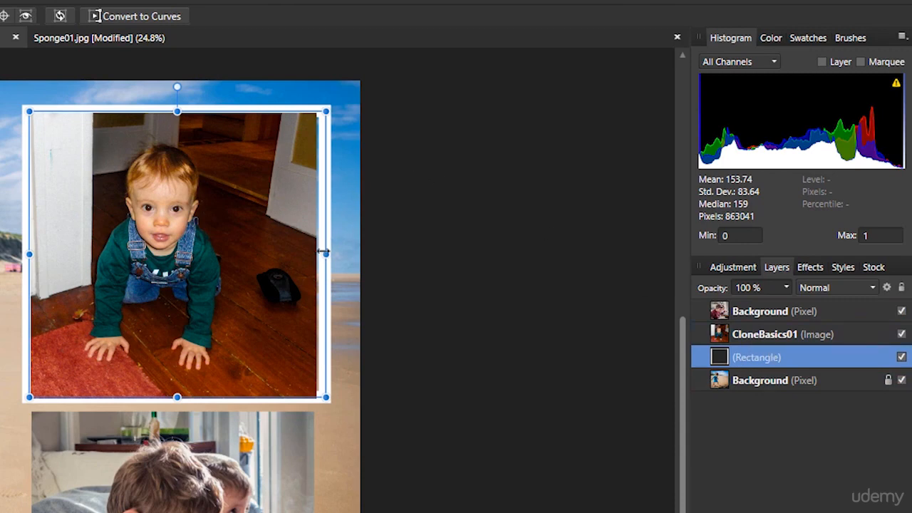
pyautogui.moveTo(326, 254); pyautogui.dragTo(317, 255)
pyautogui.moveTo(29, 255)
pyautogui.mouseDown()
pyautogui.moveTo(15, 255)
pyautogui.moveTo(31, 257)
pyautogui.mouseUp()
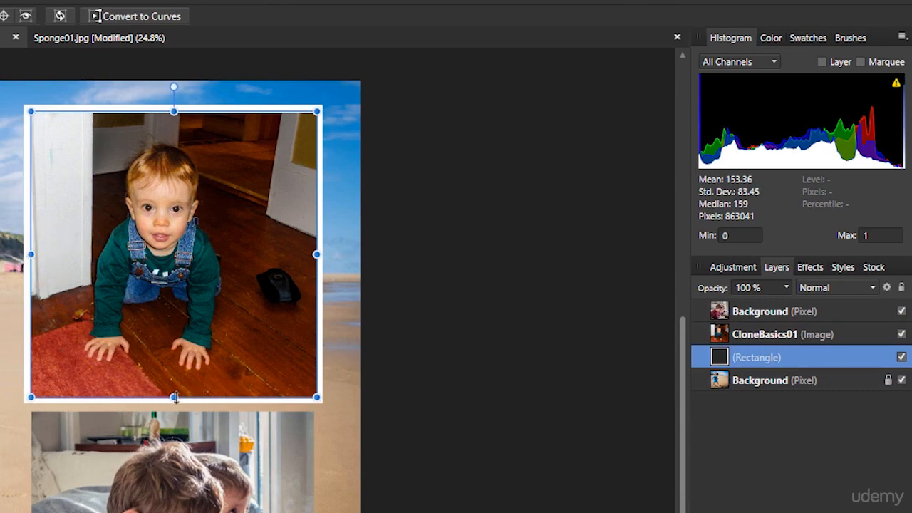
# Step: Fit the rectangle's top and bottom edges to the toddler photo and group the rectangle with the CloneBasics01 layer
pyautogui.moveTo(174, 397); pyautogui.dragTo(174, 398)
pyautogui.moveTo(174, 110)
pyautogui.mouseDown()
pyautogui.moveTo(173, 90)
pyautogui.moveTo(174, 112)
pyautogui.mouseUp()
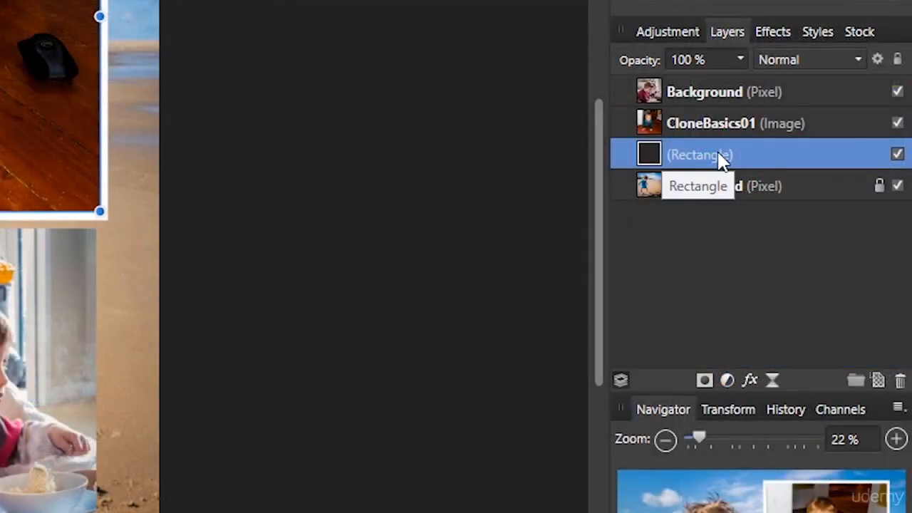
pyautogui.keyDown('shift'); pyautogui.click(718, 125); pyautogui.keyUp('shift')
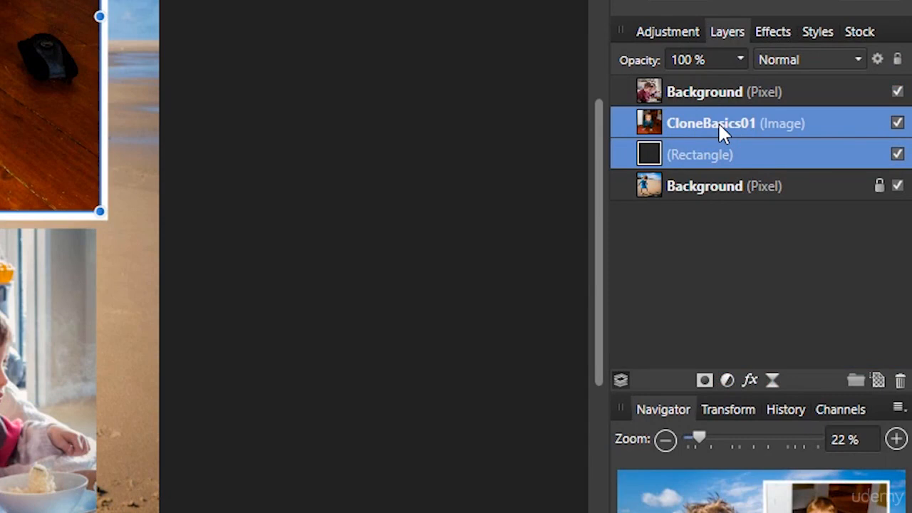
pyautogui.rightClick(719, 132)
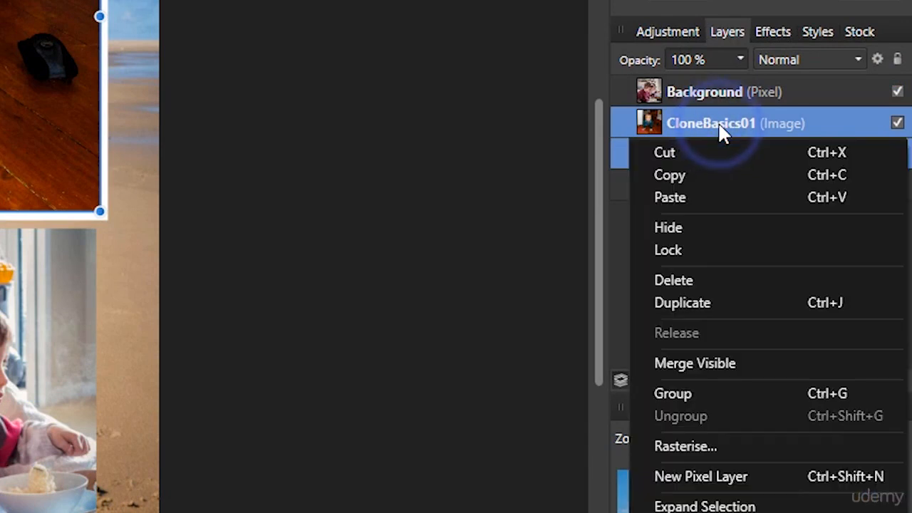
pyautogui.click(733, 392)
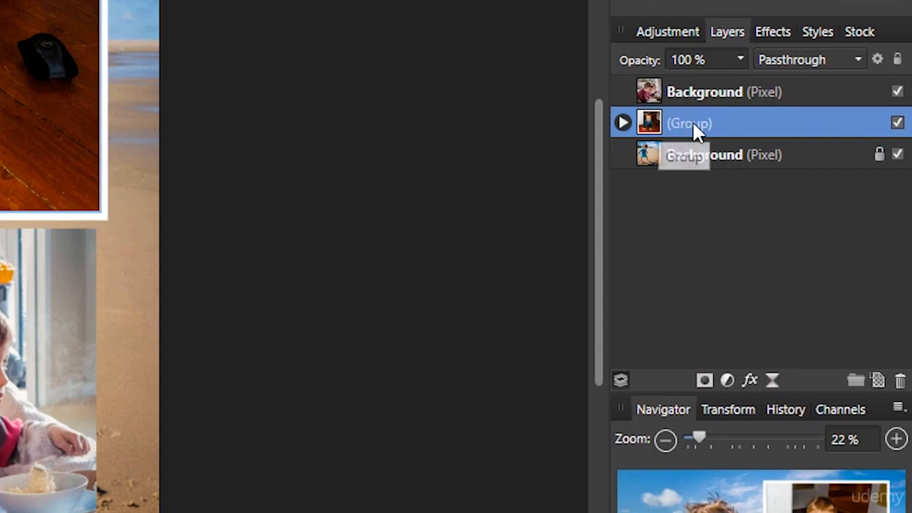
# Step: Rename the group holding the toddler photo and its border as upper insert
pyautogui.doubleClick(689, 122)
pyautogui.write('upper inser')
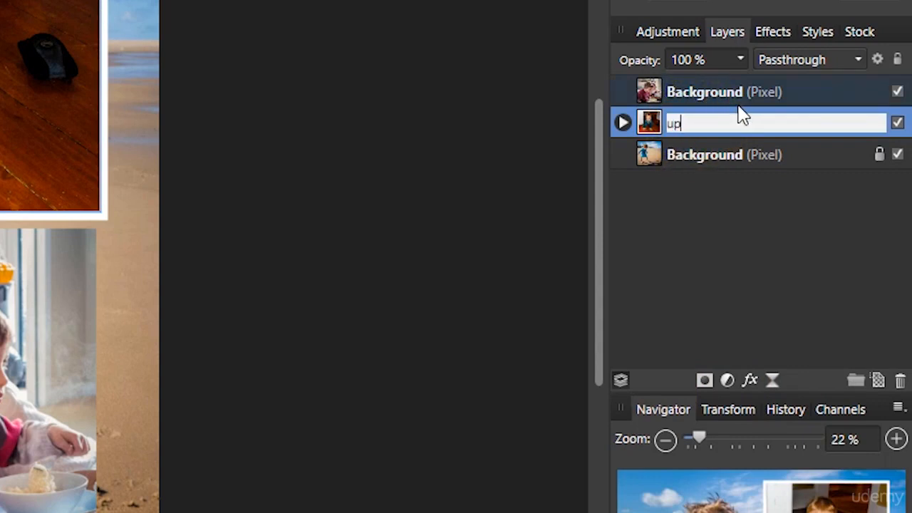
pyautogui.write('t')
pyautogui.press('Return')
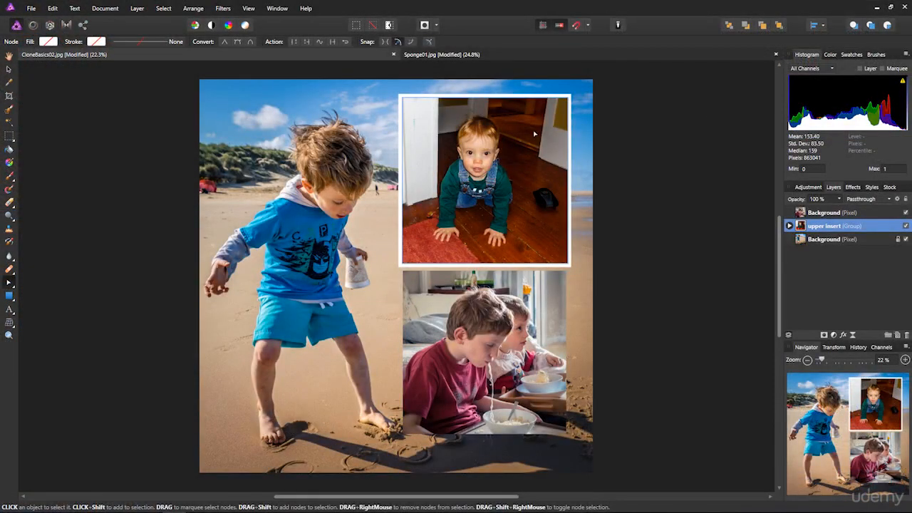
# Step: Tilt the upper insert group slightly counter-clockwise in the beach picture's upper-right corner and move it above both Background layers
pyautogui.click(9, 69)
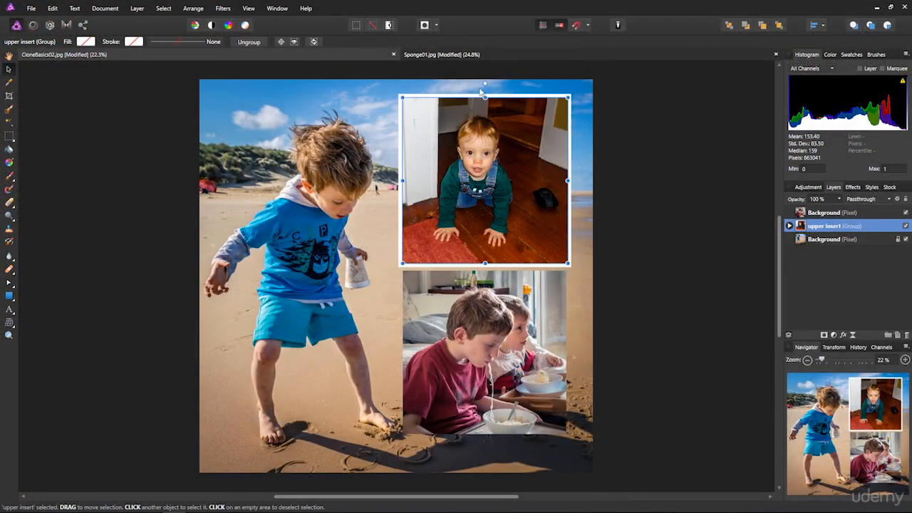
pyautogui.moveTo(484, 81)
pyautogui.mouseDown()
pyautogui.moveTo(467, 85)
pyautogui.moveTo(478, 89)
pyautogui.mouseUp()
pyautogui.moveTo(527, 168); pyautogui.dragTo(530, 172)
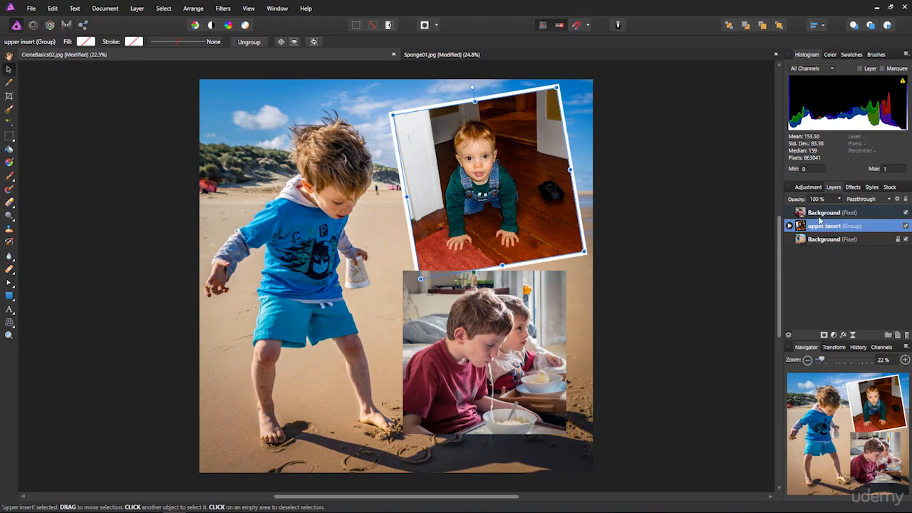
pyautogui.moveTo(825, 226); pyautogui.dragTo(823, 210)
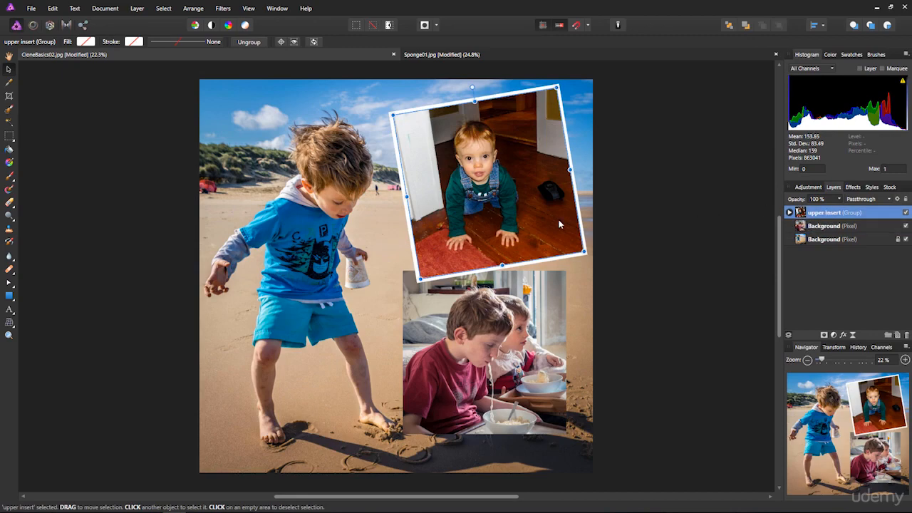
pyautogui.click(686, 294)
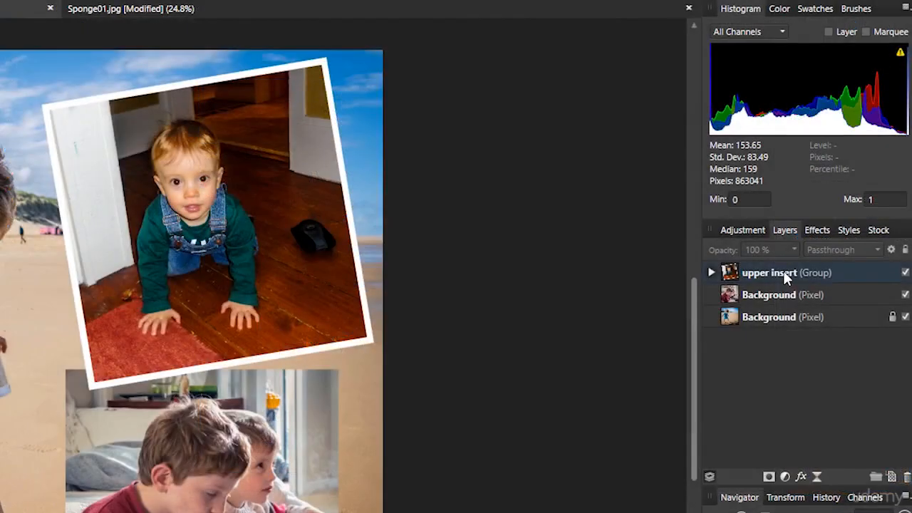
# Step: Give the upper insert group a black outer shadow with 56% opacity, 43.5 px radius and 43.5 px offset
pyautogui.click(834, 214)
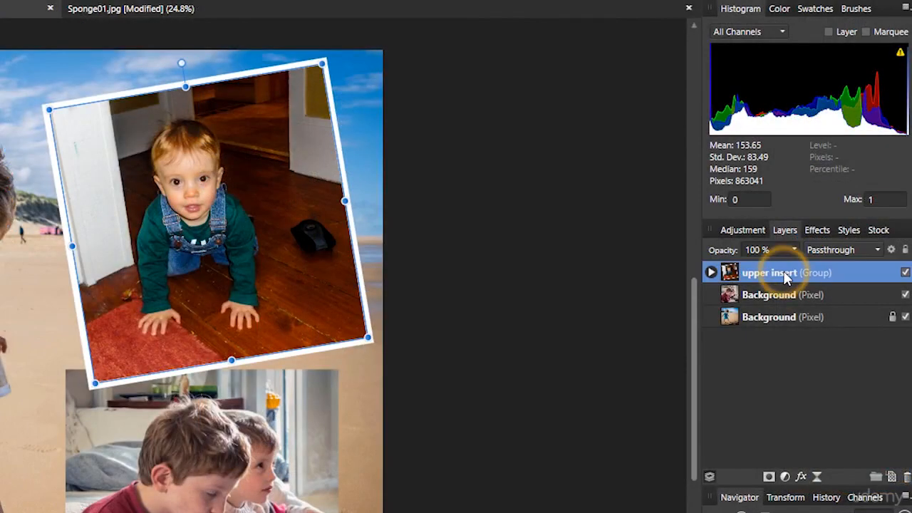
pyautogui.click(817, 229)
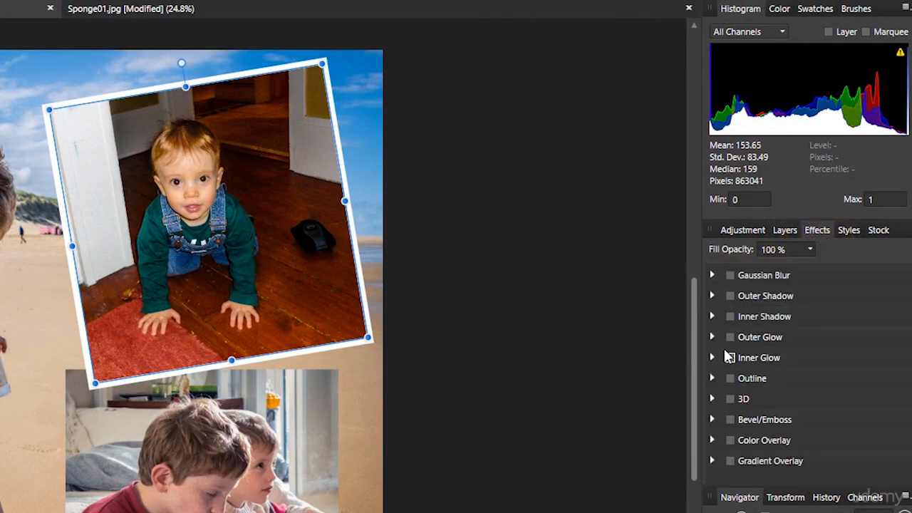
pyautogui.click(711, 295)
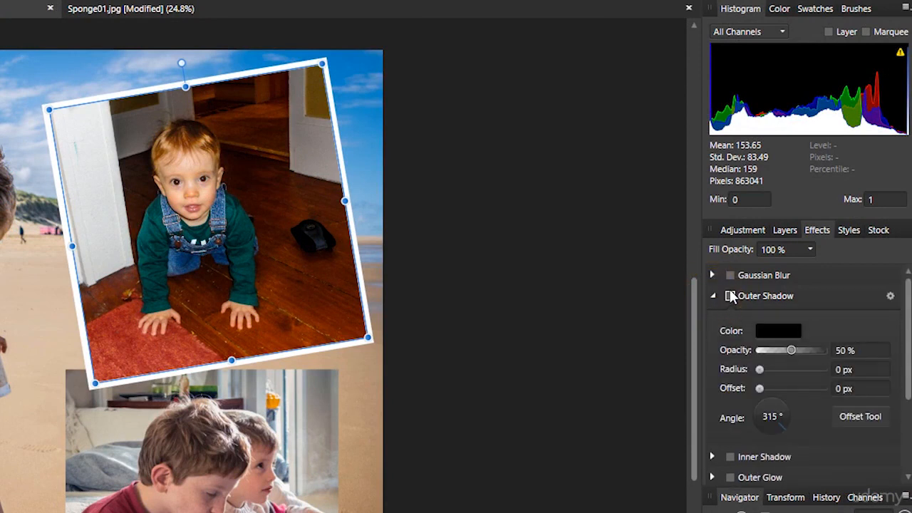
pyautogui.click(729, 296)
pyautogui.moveTo(788, 345); pyautogui.dragTo(811, 369)
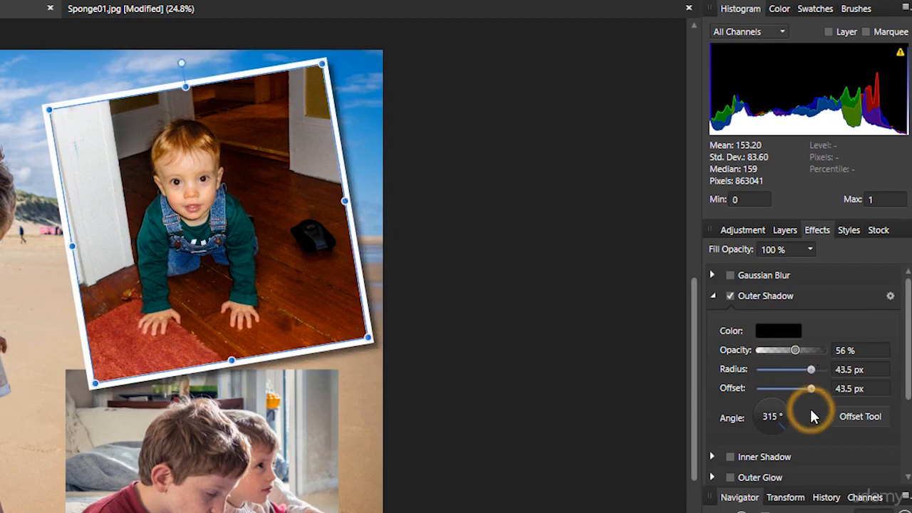
pyautogui.click(565, 366)
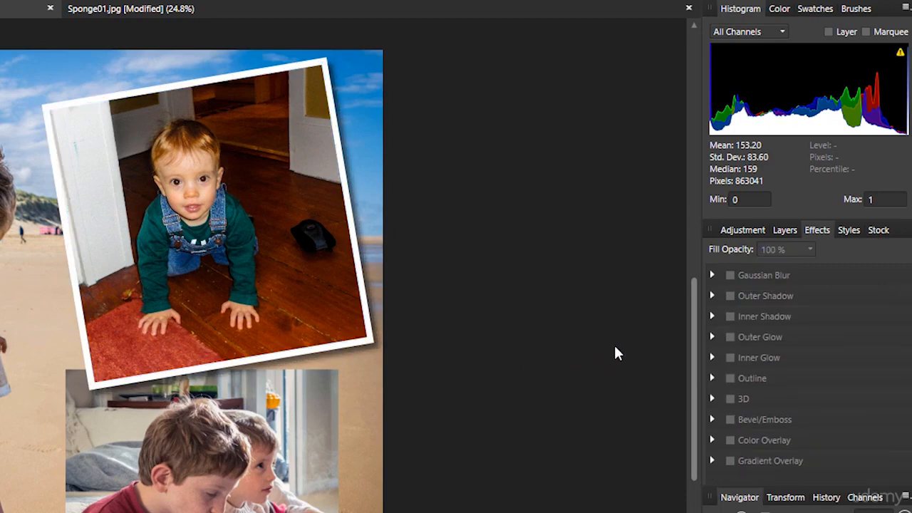